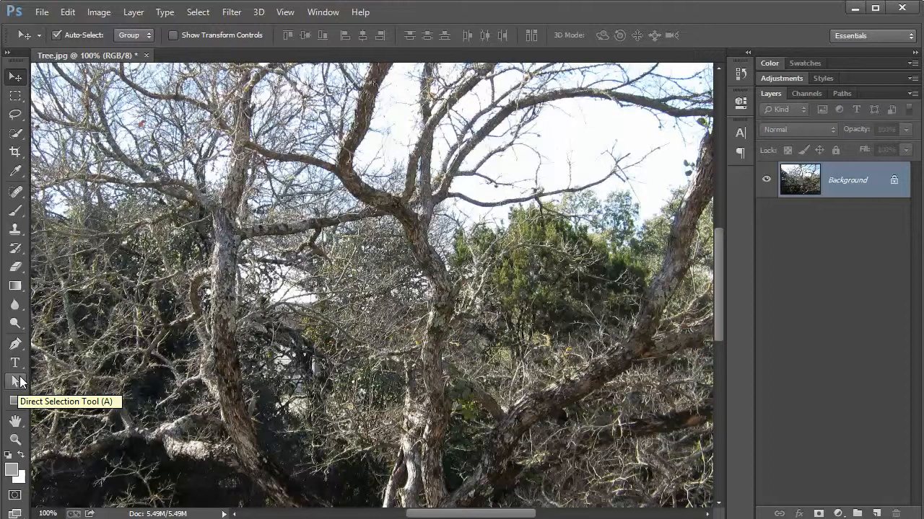
{"action": "left_click", "coordinate": [18, 328]}
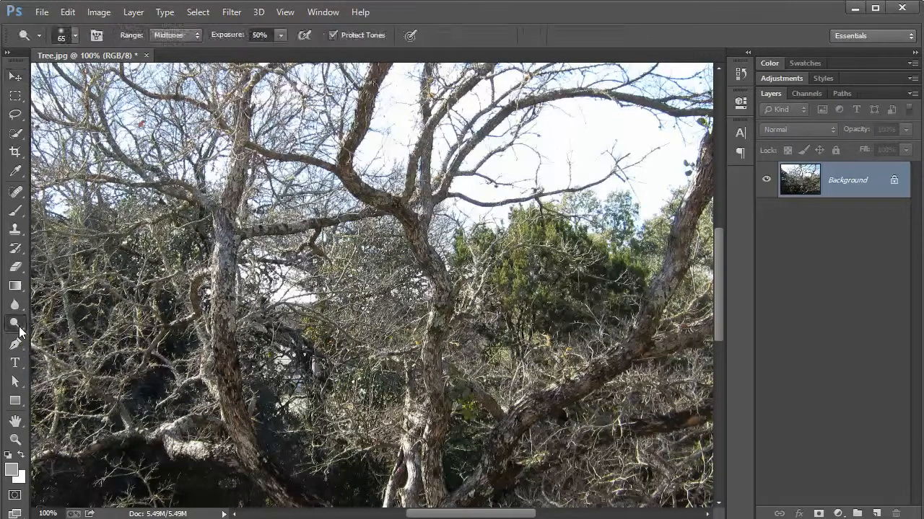
{"action": "left_click", "coordinate": [22, 194]}
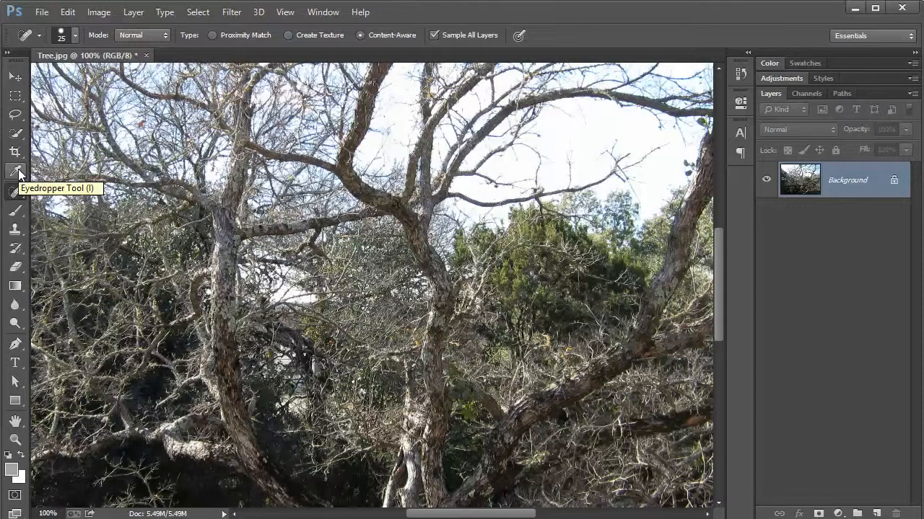
{"action": "left_click", "coordinate": [19, 174]}
{"action": "left_click", "coordinate": [15, 157]}
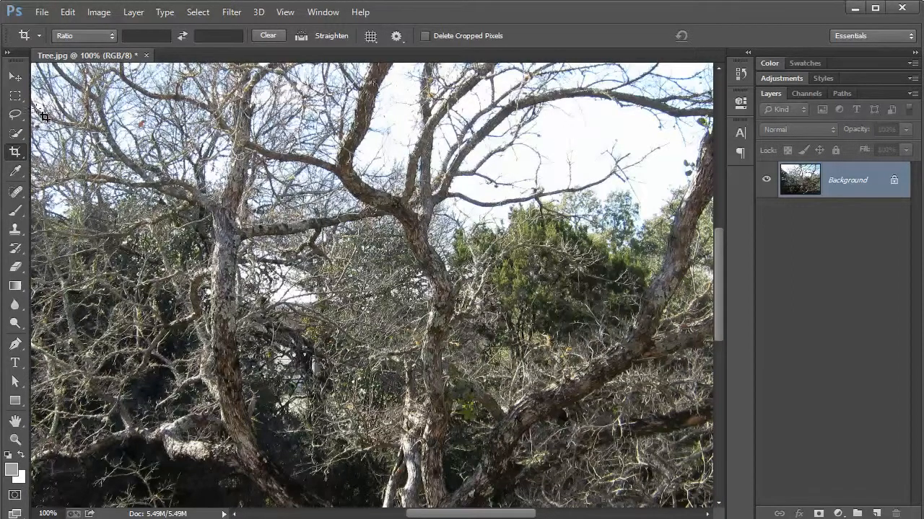
{"action": "left_click", "coordinate": [15, 95]}
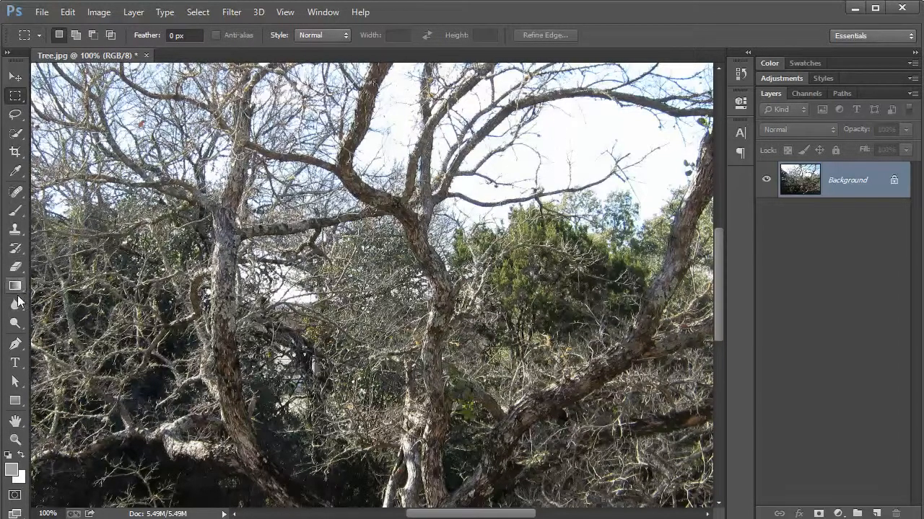
Pan around the enlarged tree photo with the Hand tool to examine its branches and sky
{"action": "left_click", "coordinate": [16, 423]}
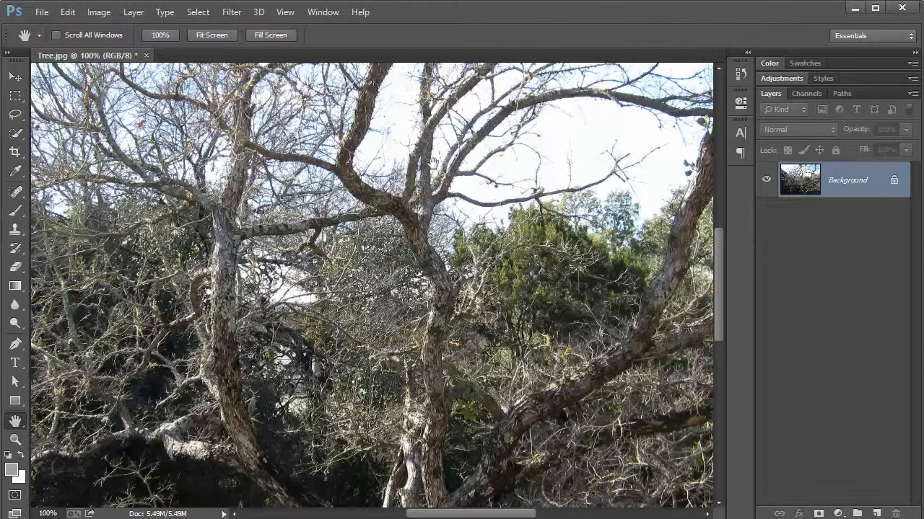
{"action": "left_click_drag", "start_coordinate": [358, 177], "coordinate": [307, 196]}
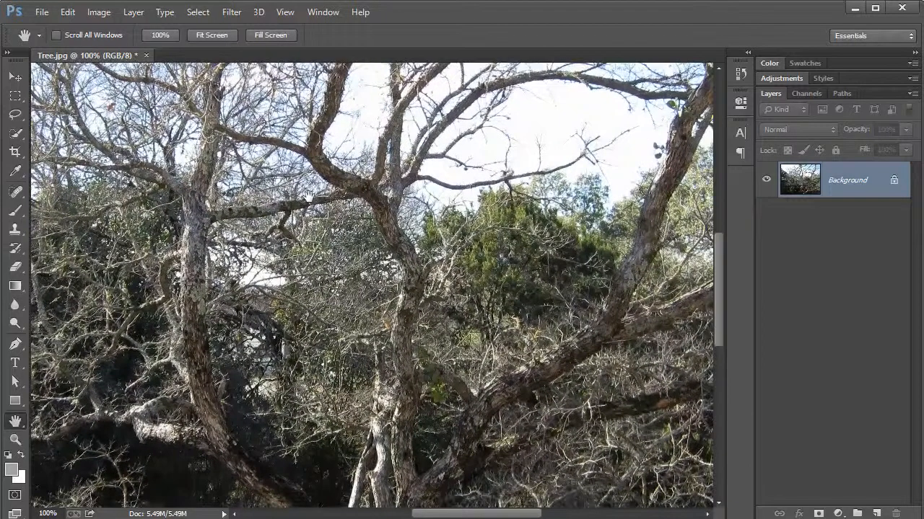
{"action": "left_click", "coordinate": [15, 77]}
{"action": "left_click", "coordinate": [369, 222]}
{"action": "left_click_drag", "start_coordinate": [370, 222], "coordinate": [343, 221]}
{"action": "left_click", "coordinate": [453, 214]}
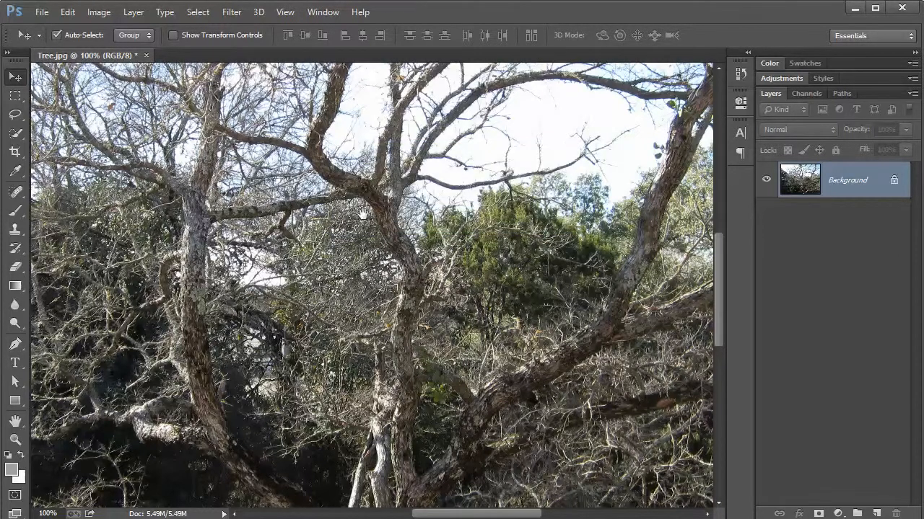
{"action": "left_click_drag", "start_coordinate": [316, 186], "coordinate": [397, 296]}
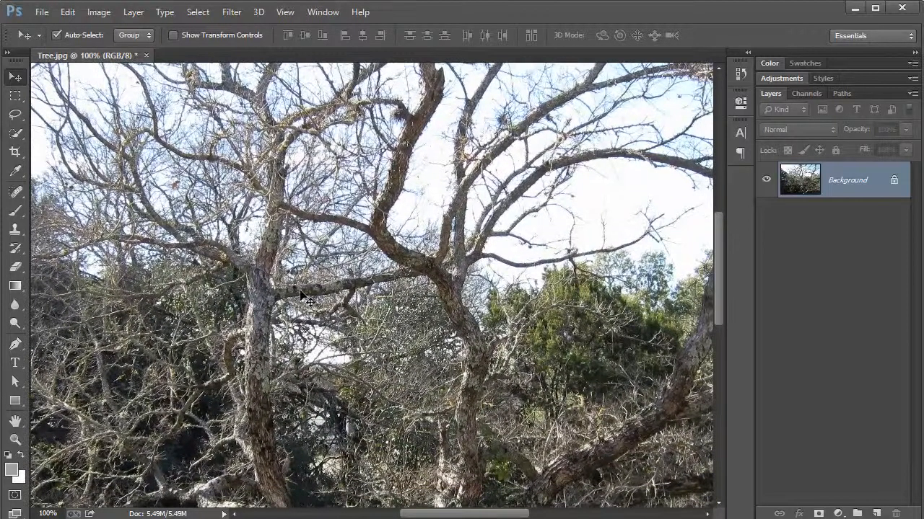
{"action": "left_click", "coordinate": [18, 424]}
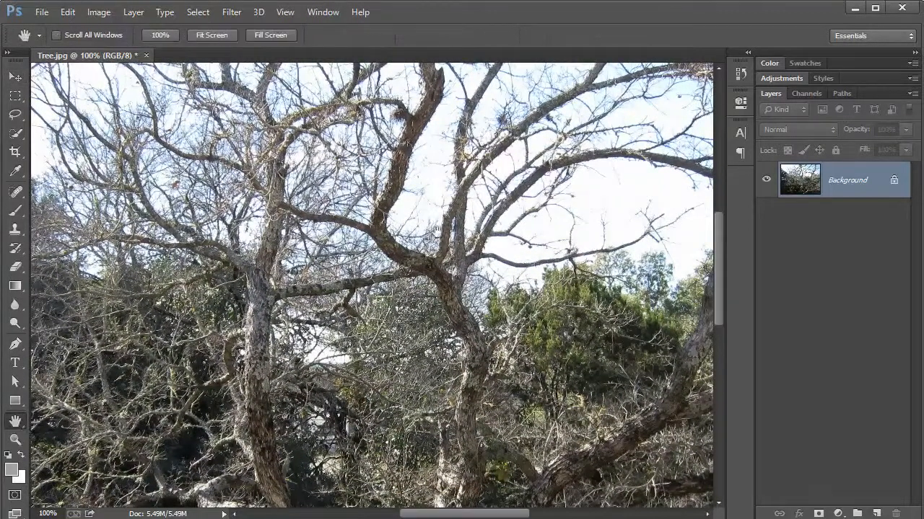
Fit the whole tree photo on screen, zoom in to 200%, and return to 100% magnification
{"action": "double_click", "coordinate": [18, 425]}
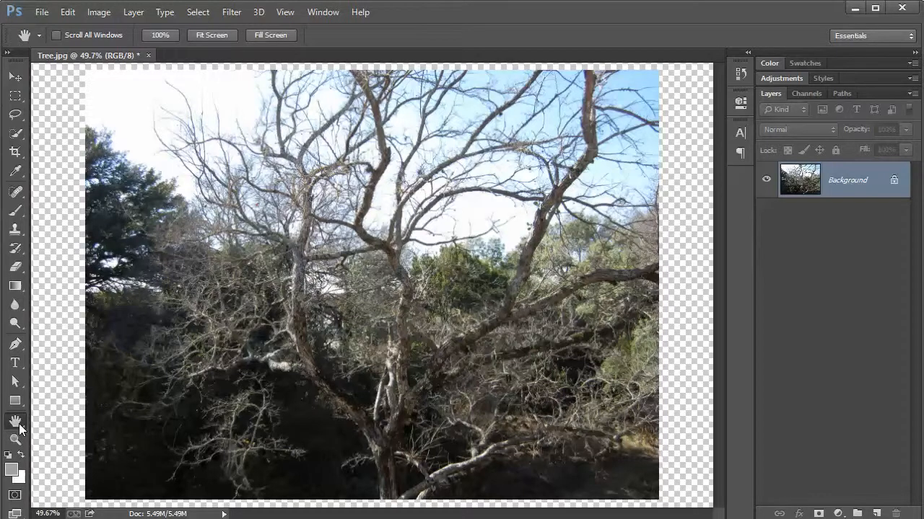
{"action": "left_click", "coordinate": [285, 12]}
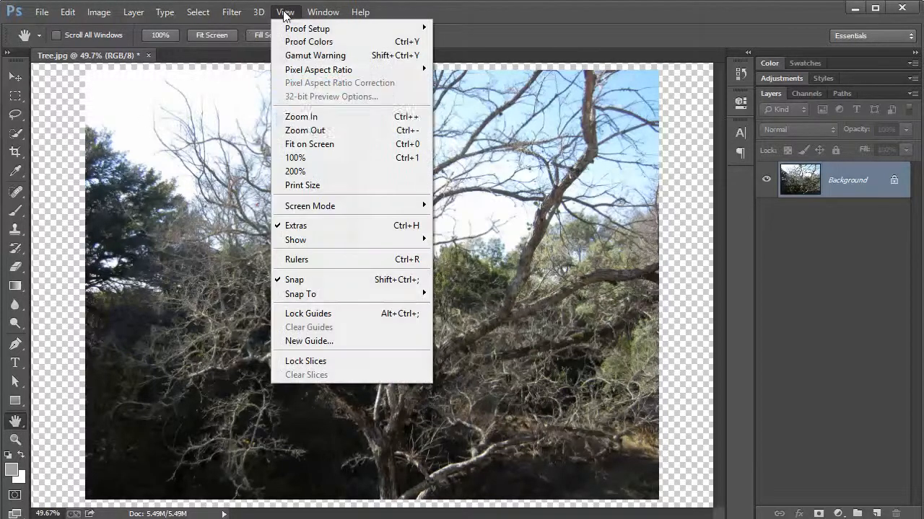
{"action": "left_click", "coordinate": [311, 146]}
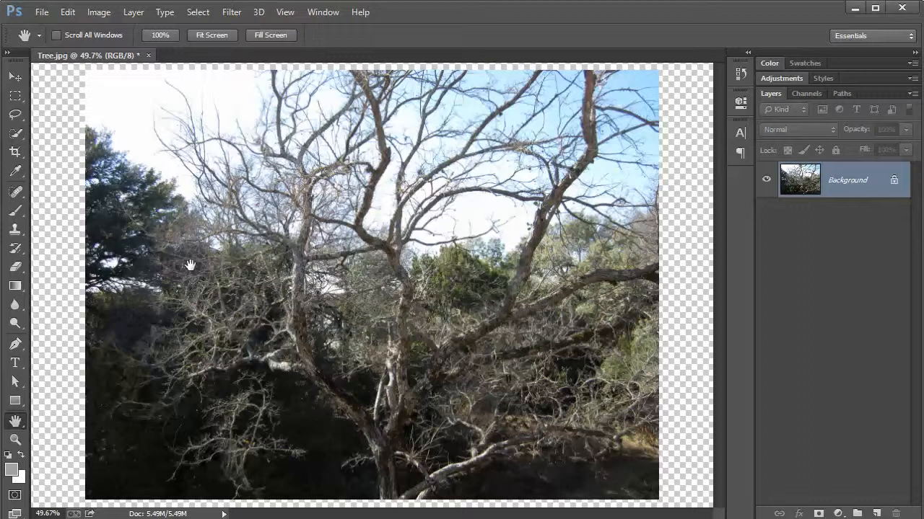
{"action": "key", "text": "ctrl+plus"}
{"action": "key", "text": "ctrl+plus"}
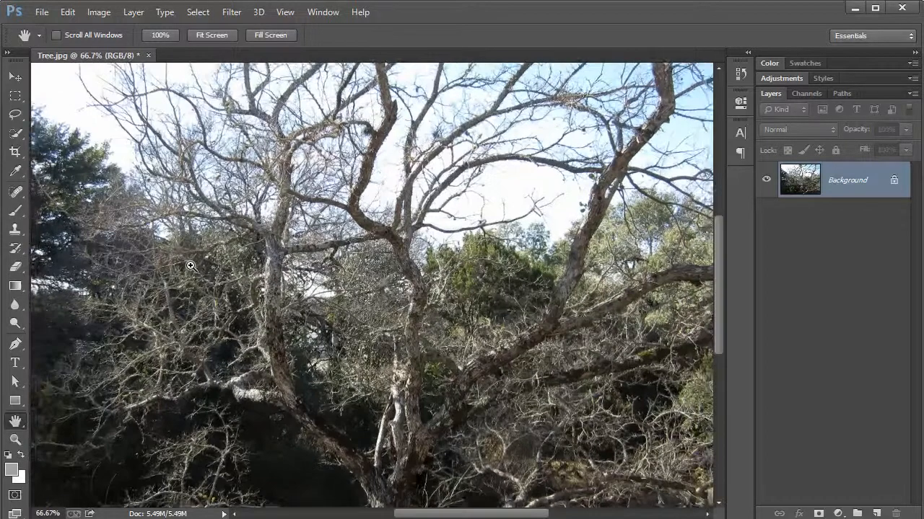
{"action": "key", "text": "ctrl+plus"}
{"action": "key", "text": "ctrl+plus"}
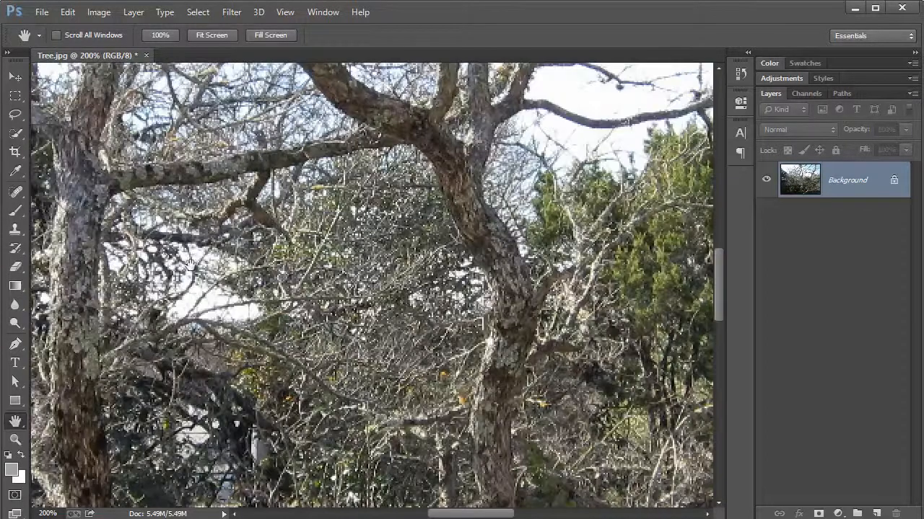
{"action": "key", "text": "ctrl+minus"}
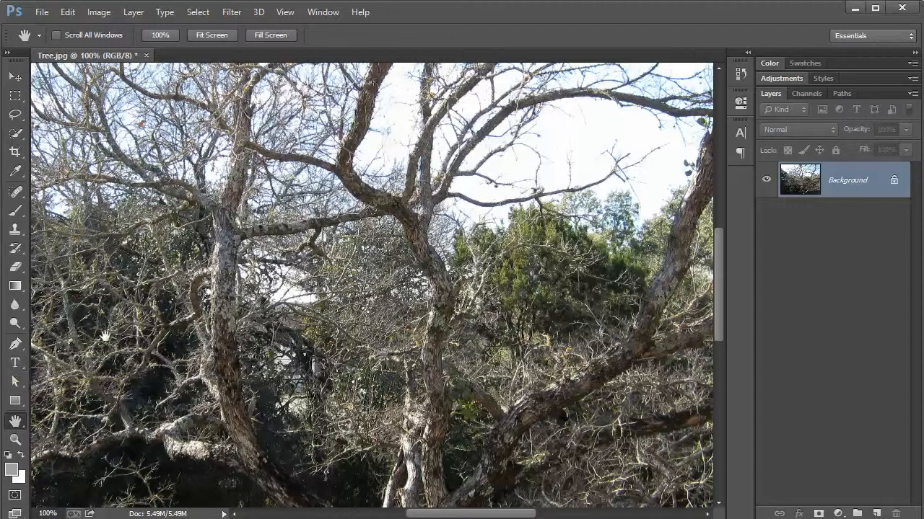
{"action": "key", "text": "t"}
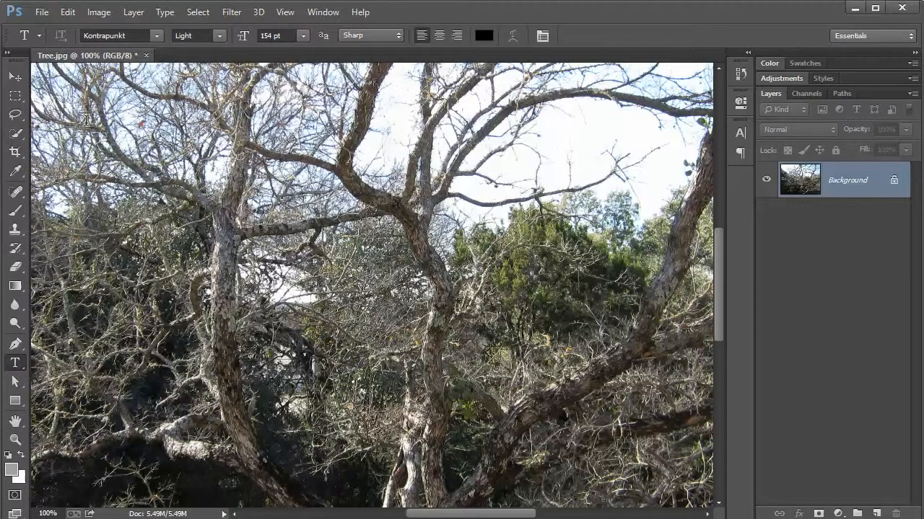
{"action": "left_click", "coordinate": [20, 77]}
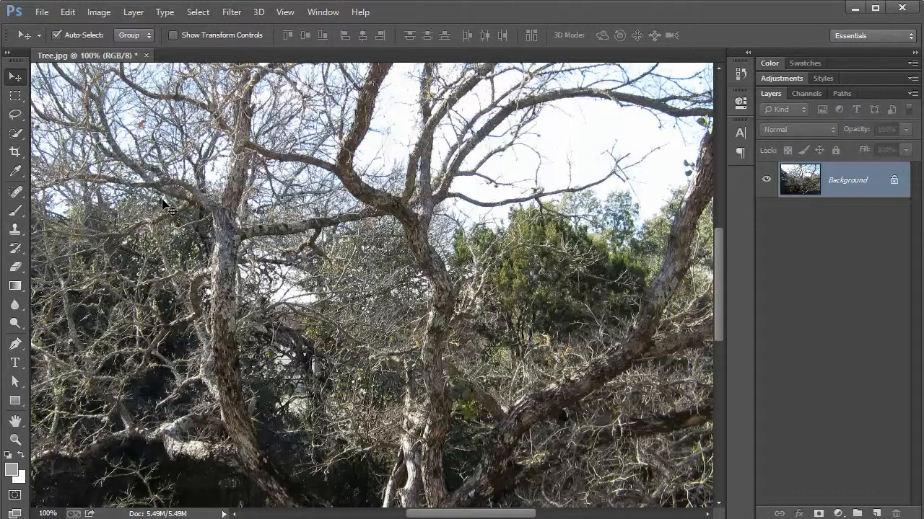
{"action": "key", "text": "t"}
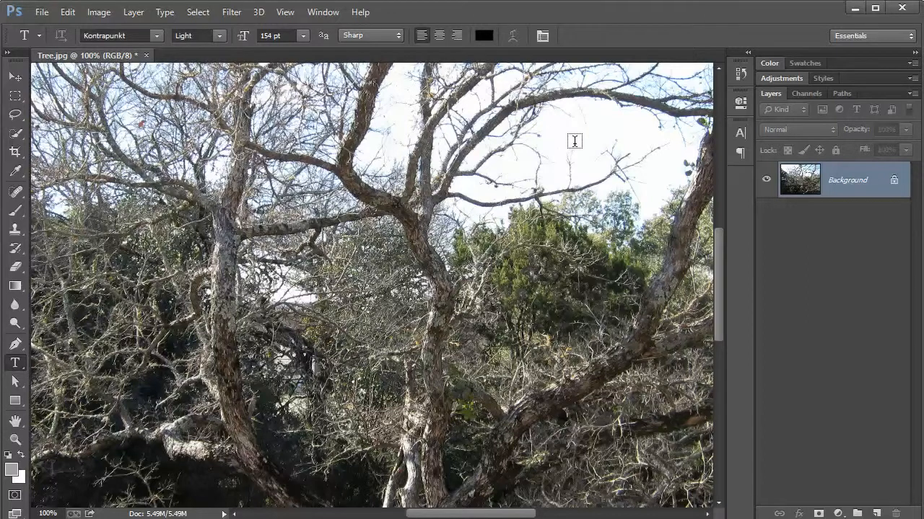
{"action": "key", "text": "space"}
{"action": "left_click_drag", "start_coordinate": [573, 143], "coordinate": [420, 212]}
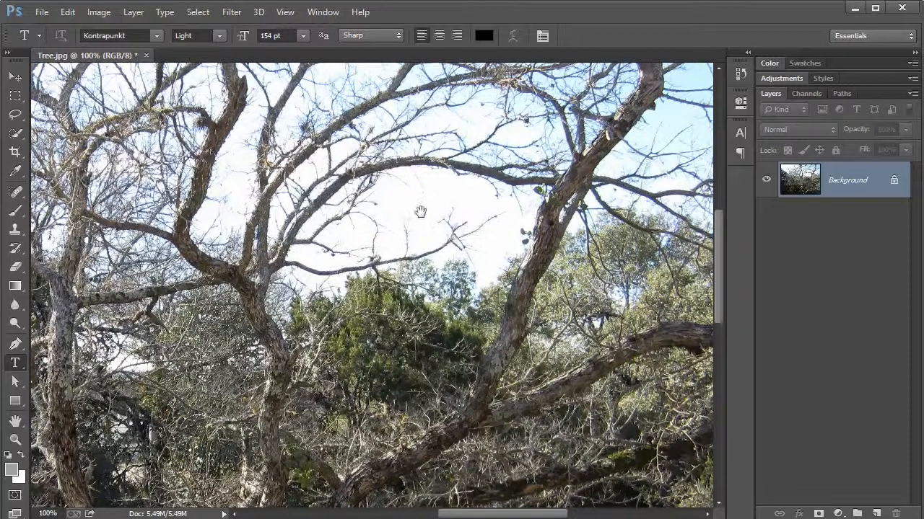
{"action": "left_click", "coordinate": [384, 210]}
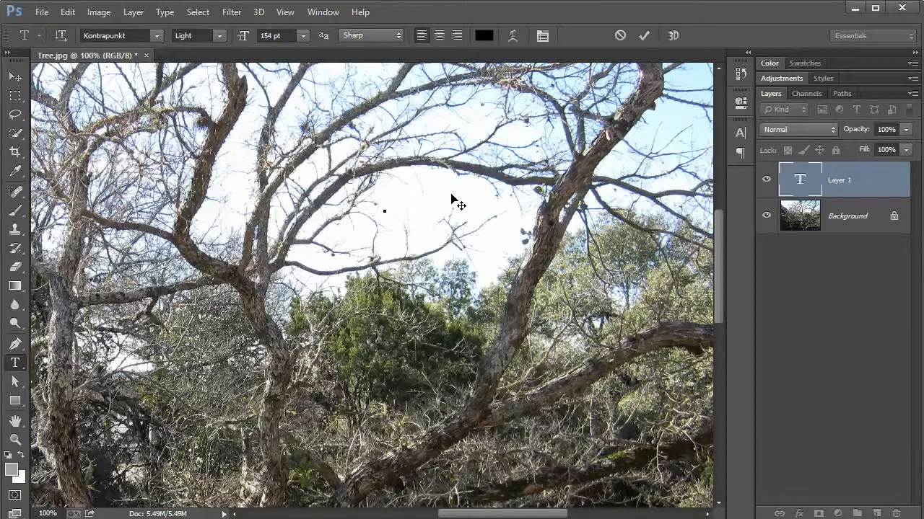
{"action": "type", "text": "T"}
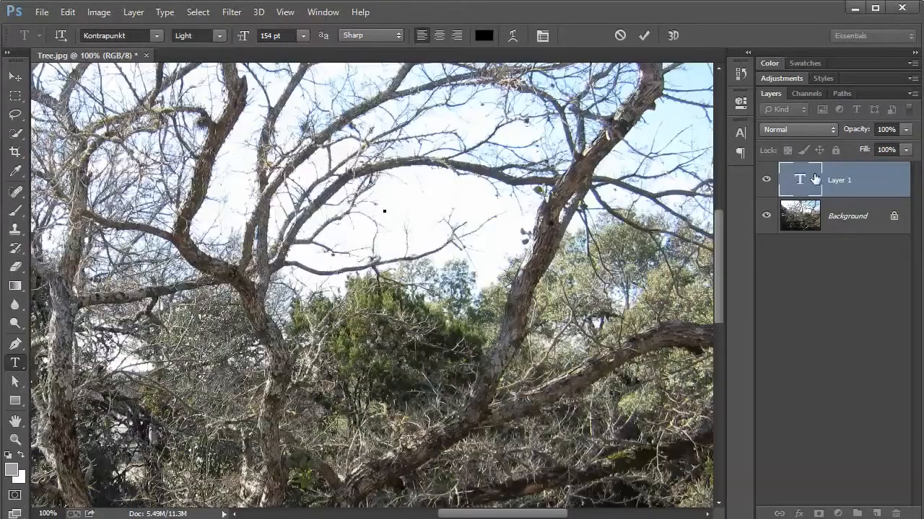
{"action": "left_click_drag", "start_coordinate": [814, 178], "coordinate": [895, 514]}
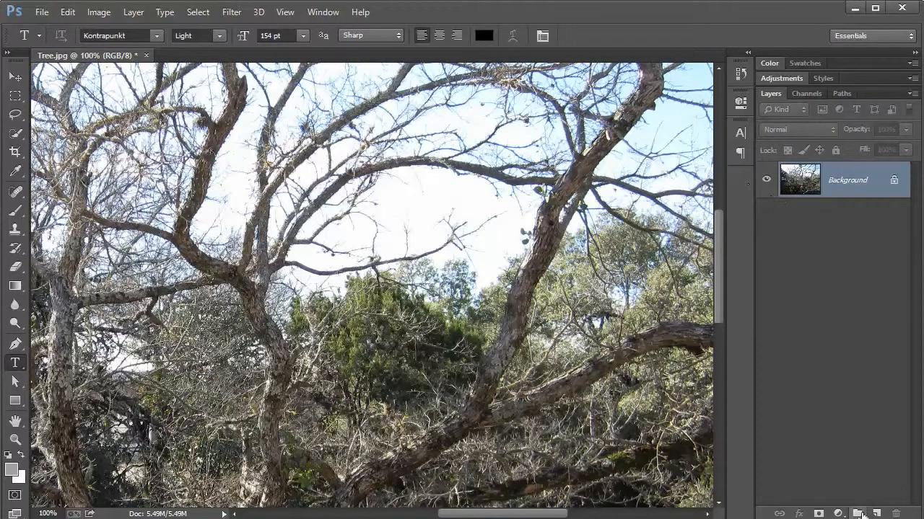
Add a new layer above the Background and fill it with white
{"action": "left_click", "coordinate": [876, 514]}
{"action": "key", "text": "ctrl+BackSpace"}
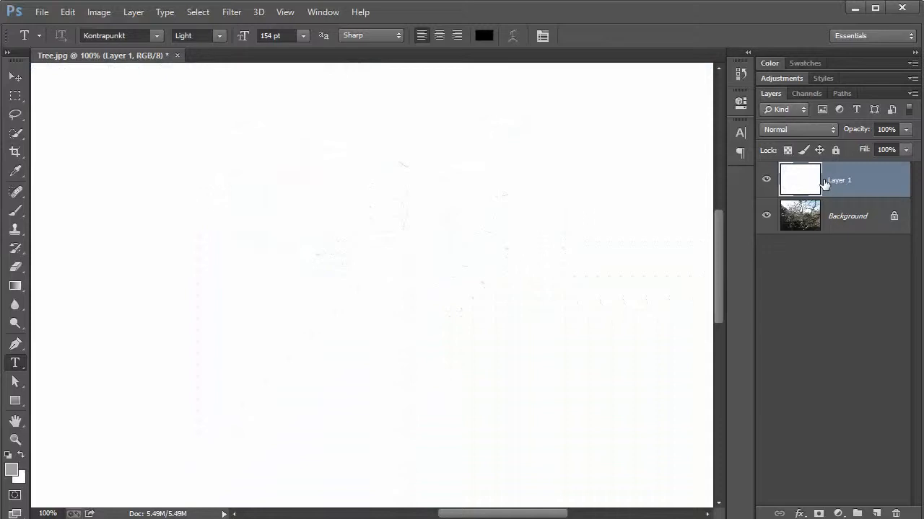
Add a text line with a person's full name on the white canvas in Source Sans Pro ExtraLight at 30 pt
{"action": "left_click", "coordinate": [282, 234]}
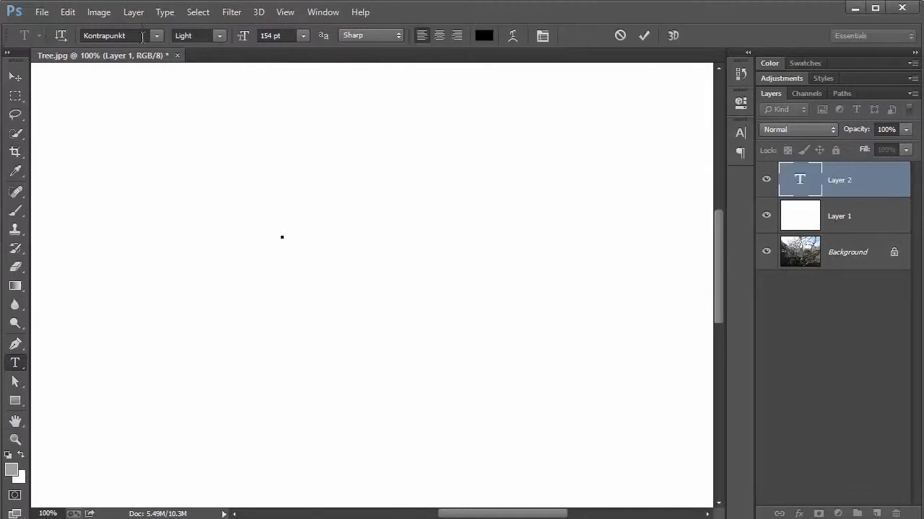
{"action": "left_click", "coordinate": [133, 34]}
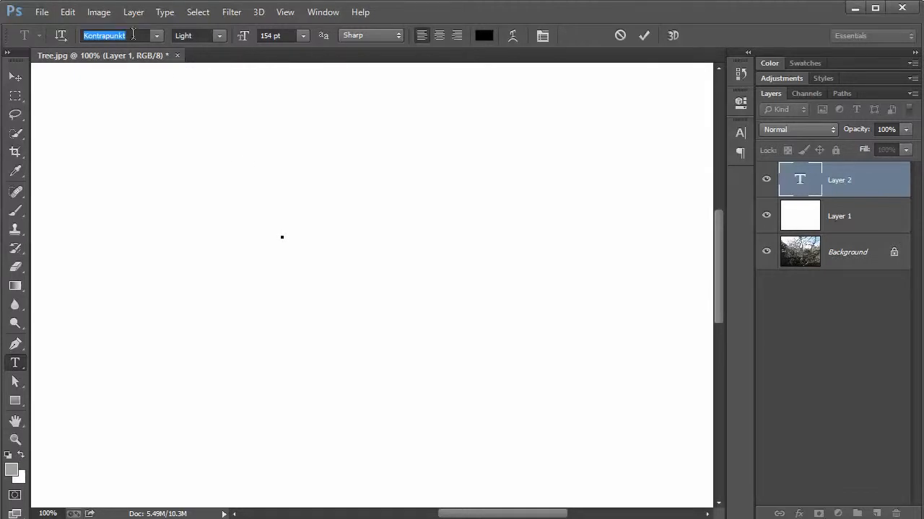
{"action": "type", "text": "Source Sans P..."}
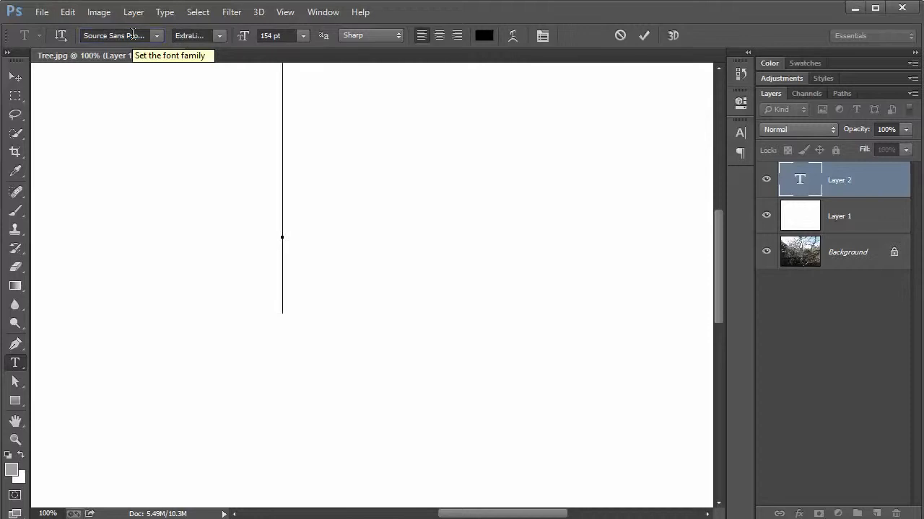
{"action": "left_click", "coordinate": [219, 36]}
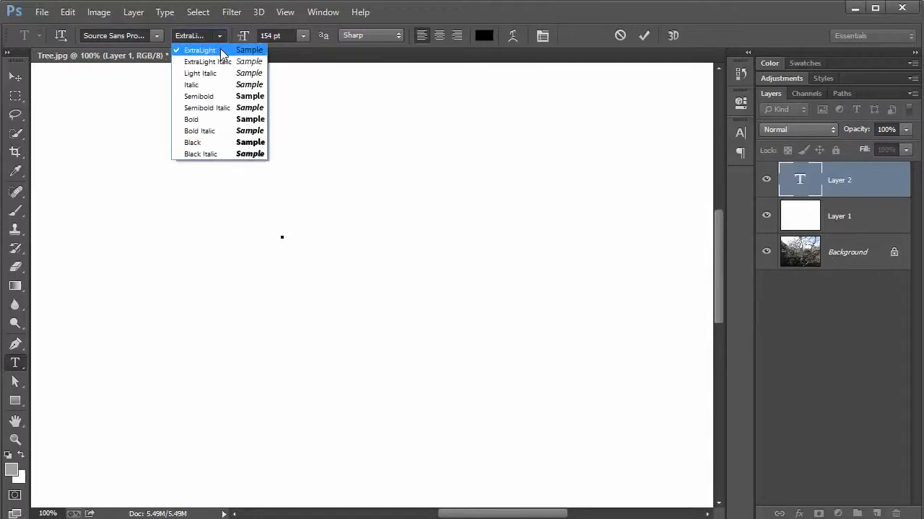
{"action": "left_click", "coordinate": [222, 50]}
{"action": "left_click", "coordinate": [303, 36]}
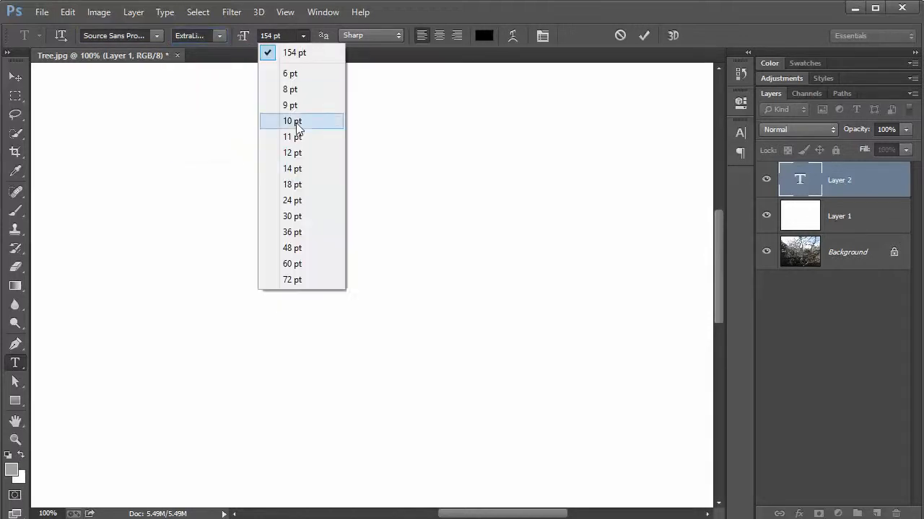
{"action": "left_click", "coordinate": [297, 216]}
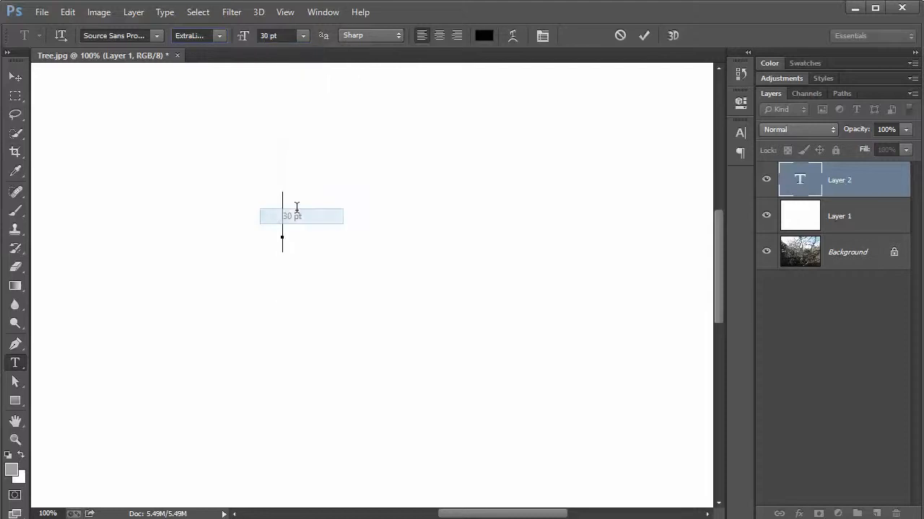
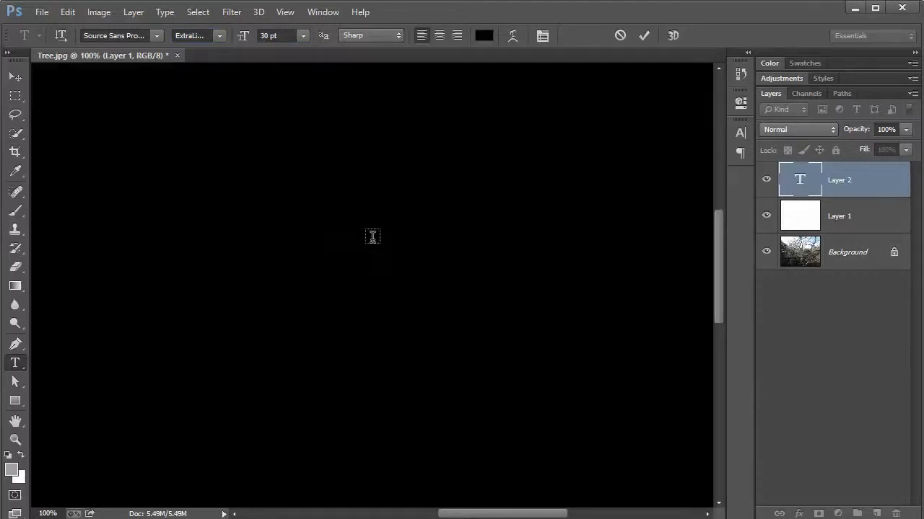
{"action": "key", "text": "ctrl+Return"}
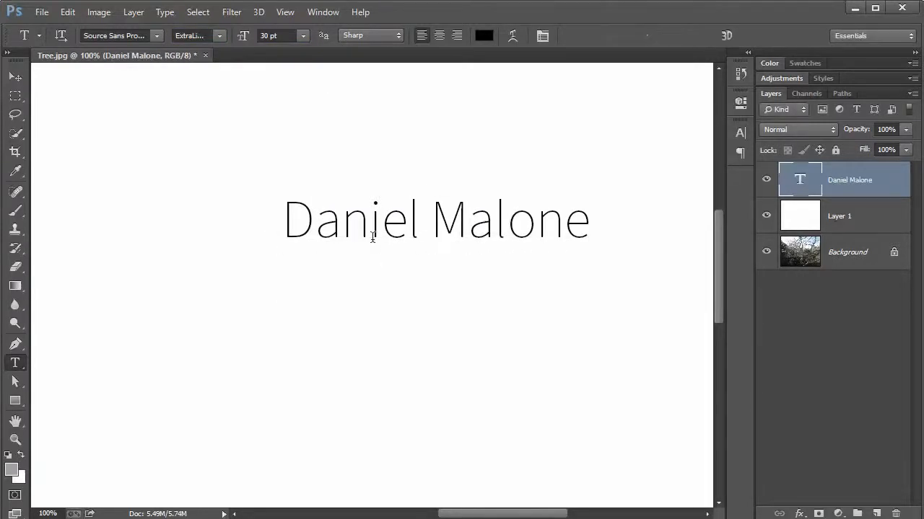
Move the name text slightly down and to the left on the white canvas
{"action": "key", "text": "v"}
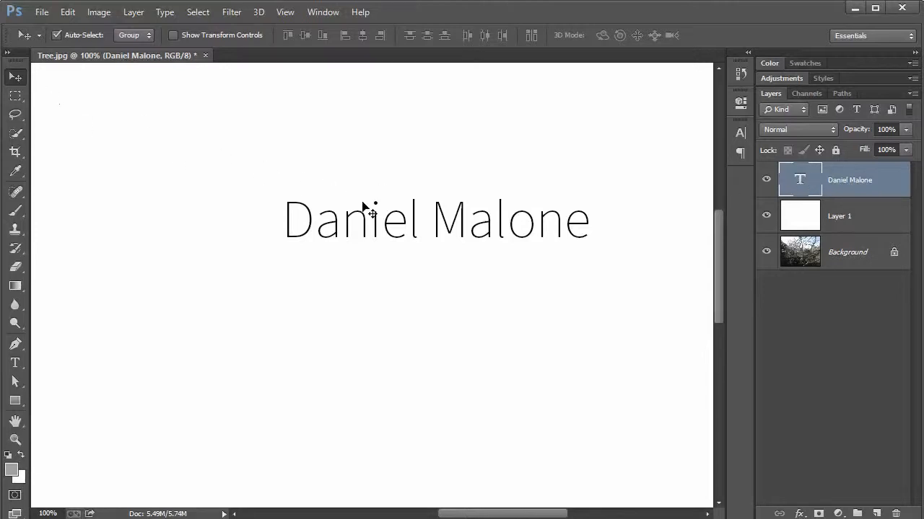
{"action": "left_click_drag", "start_coordinate": [396, 225], "coordinate": [361, 273]}
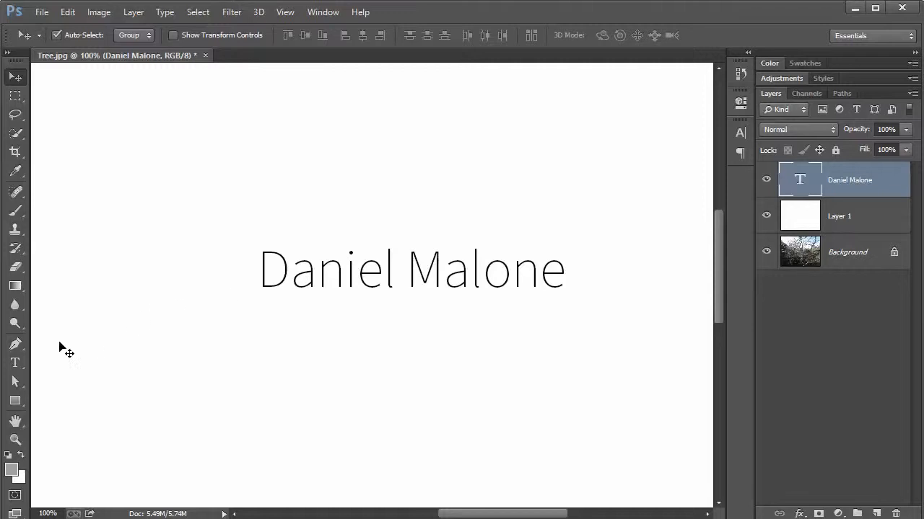
Replace the whole name in the text line with "Welcome!"
{"action": "left_click", "coordinate": [17, 365]}
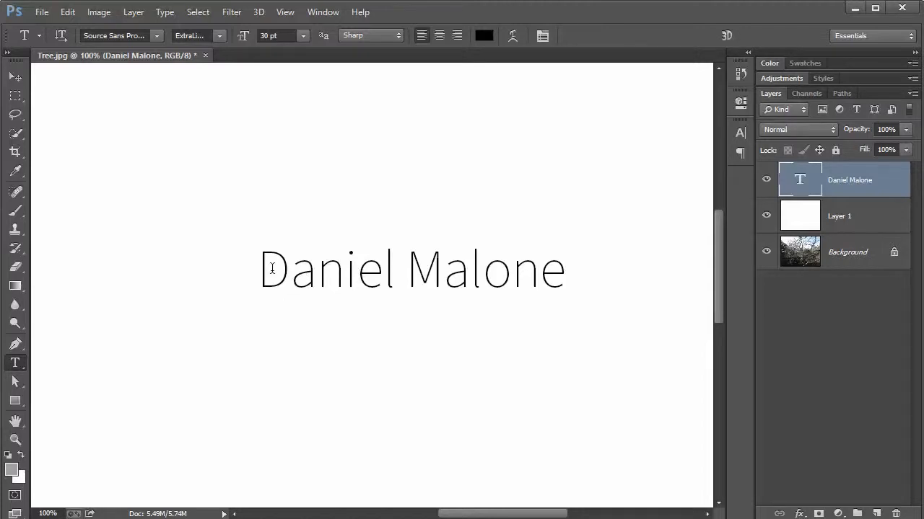
{"action": "left_click_drag", "start_coordinate": [268, 269], "coordinate": [556, 273]}
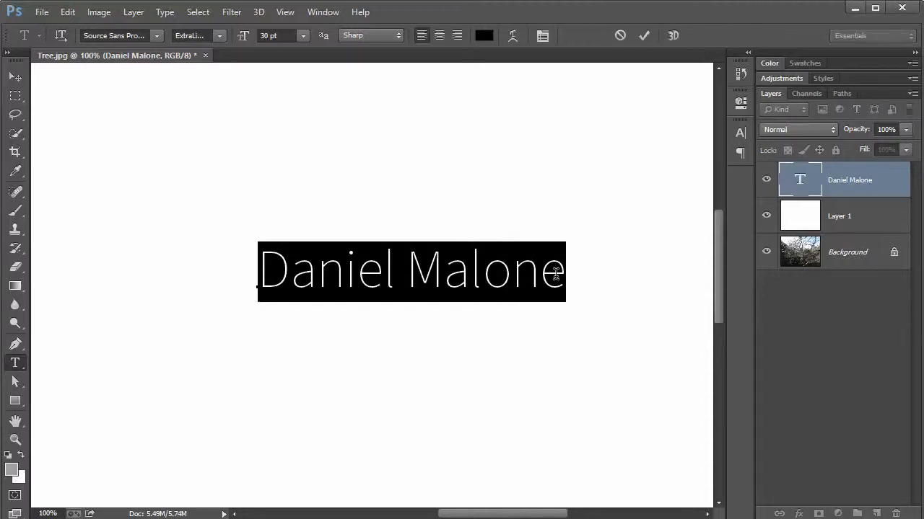
{"action": "type", "text": "Welcome!"}
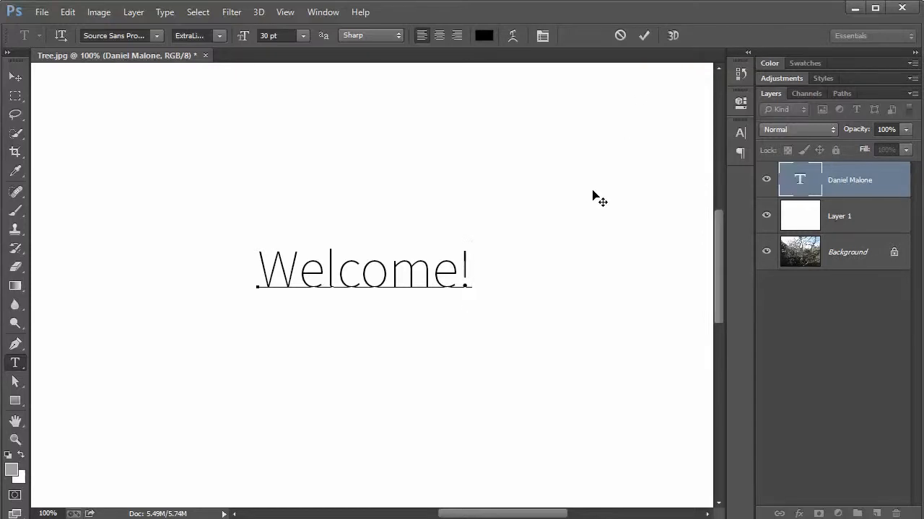
{"action": "key", "text": "ctrl+Return"}
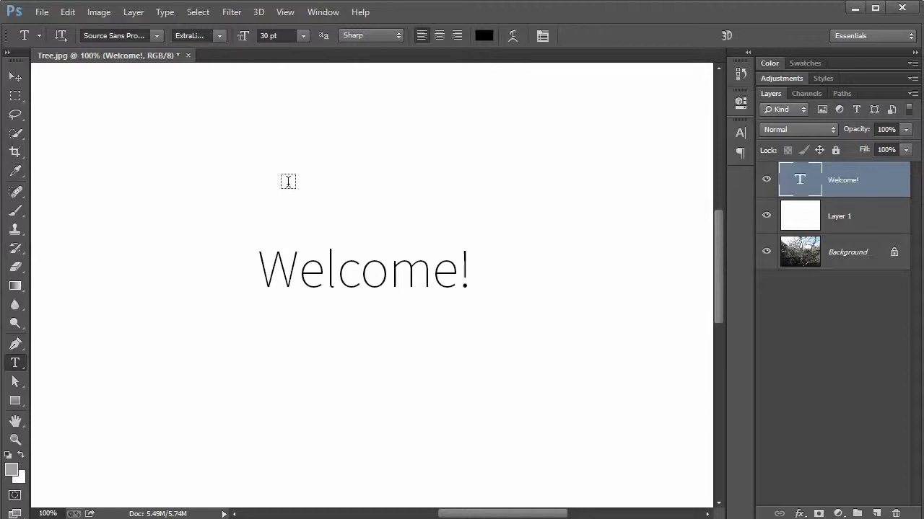
Add a separate text line reading "How are you?" above the "Welcome!" line on the white canvas
{"action": "left_click", "coordinate": [288, 183]}
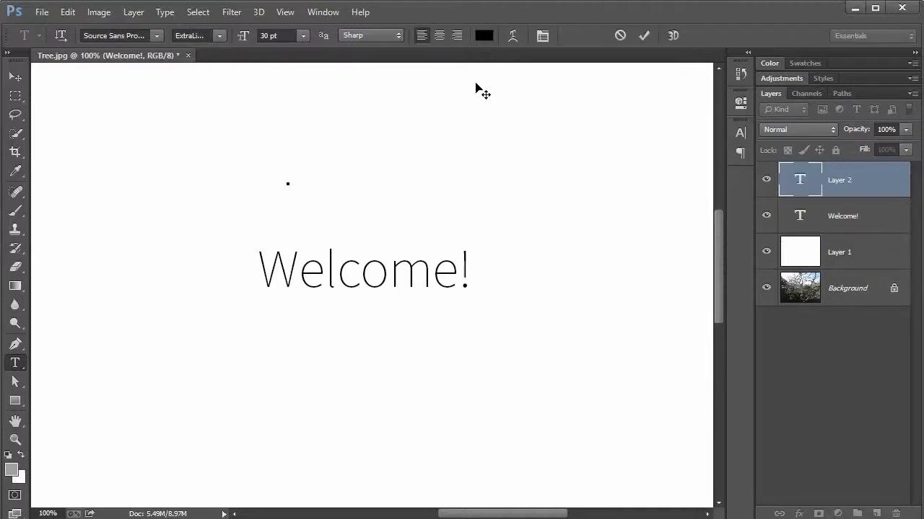
{"action": "key", "text": "ctrl+v"}
{"action": "type", "text": "How are you?"}
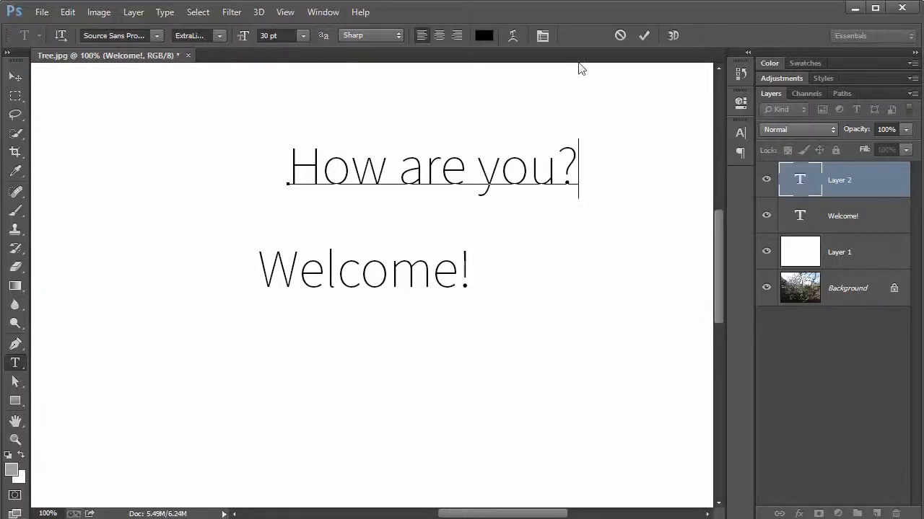
{"action": "left_click", "coordinate": [644, 36]}
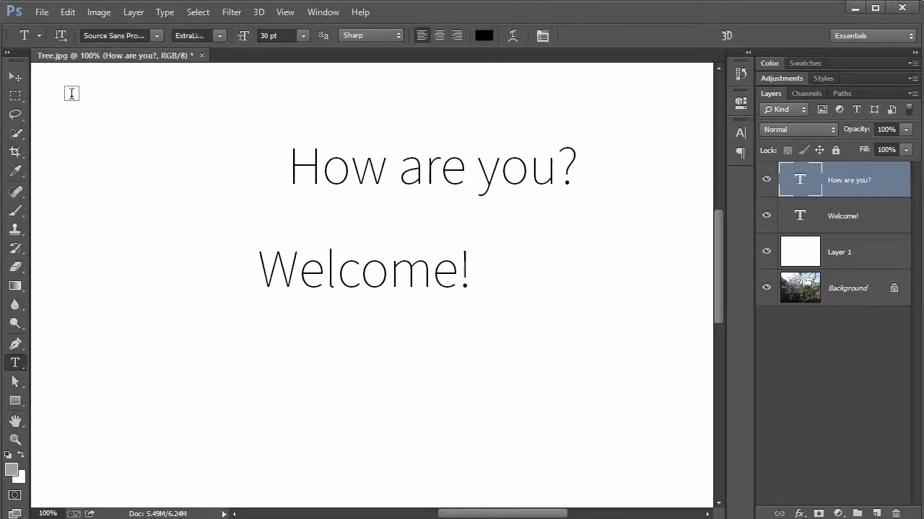
Rearrange the two text lines so that "Welcome!" sits directly above "How are you?" near the middle of the canvas
{"action": "key", "text": "v"}
{"action": "left_click_drag", "start_coordinate": [411, 172], "coordinate": [265, 186]}
{"action": "left_click_drag", "start_coordinate": [320, 274], "coordinate": [204, 112]}
{"action": "left_click_drag", "start_coordinate": [233, 189], "coordinate": [314, 347]}
{"action": "left_click_drag", "start_coordinate": [260, 124], "coordinate": [335, 280]}
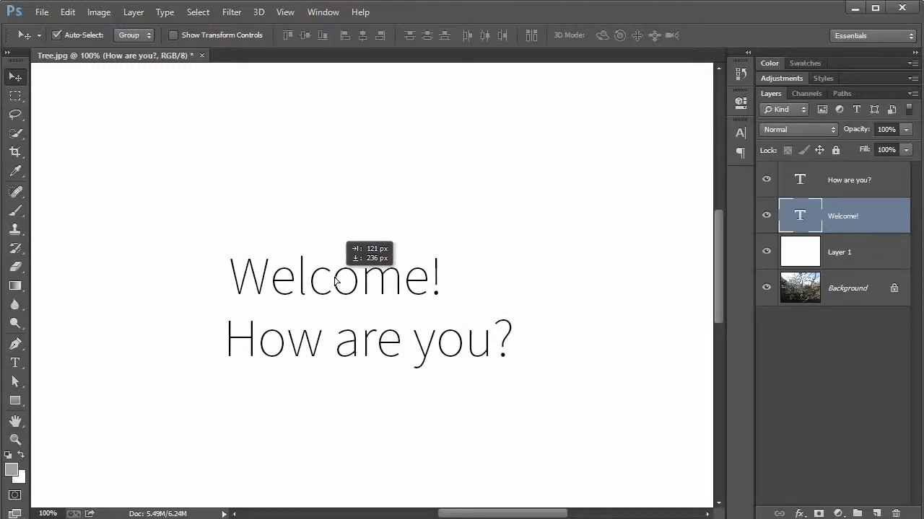
{"action": "left_click_drag", "start_coordinate": [335, 280], "coordinate": [334, 280]}
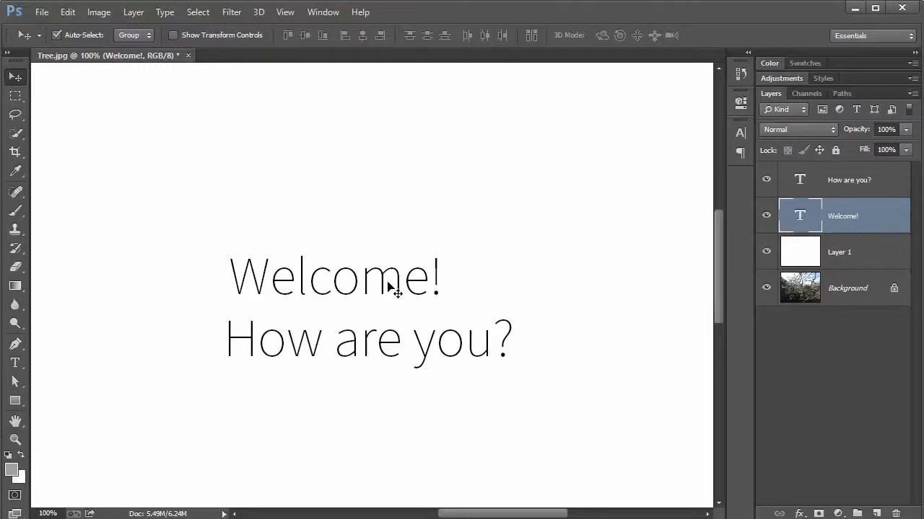
Widen the gap between "Welcome!" and "How are you?" and roughly line up their left edges
{"action": "left_click_drag", "start_coordinate": [388, 283], "coordinate": [355, 256]}
{"action": "left_click_drag", "start_coordinate": [367, 346], "coordinate": [373, 342]}
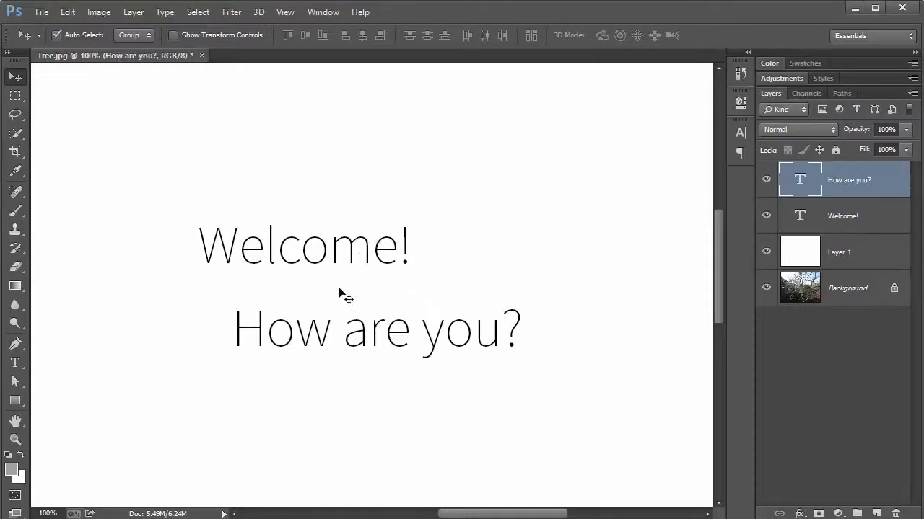
{"action": "left_click_drag", "start_coordinate": [310, 248], "coordinate": [344, 252]}
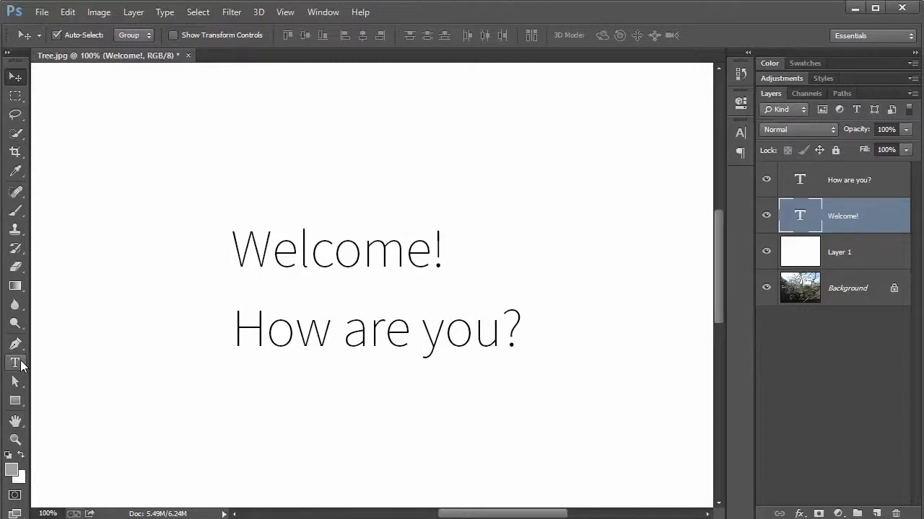
Set the font size of the whole "Welcome!" text to 72 pt
{"action": "left_click", "coordinate": [15, 363]}
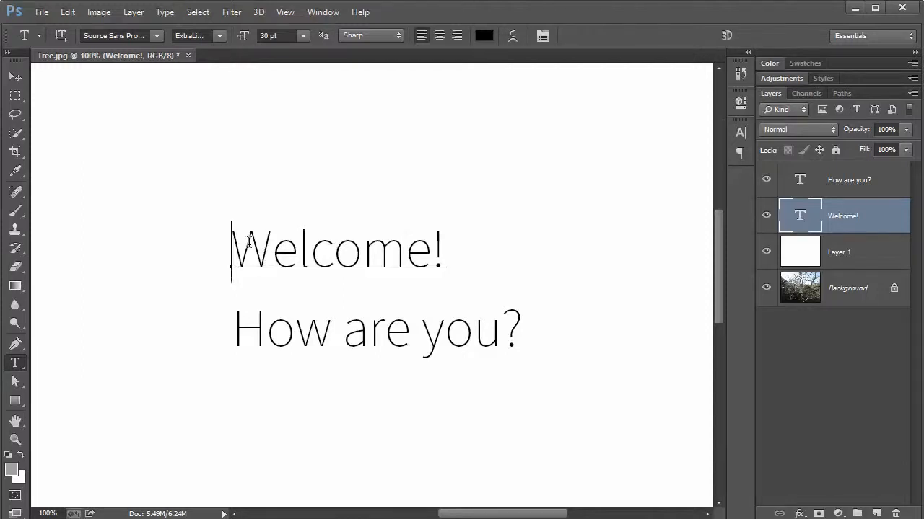
{"action": "left_click_drag", "start_coordinate": [232, 249], "coordinate": [479, 249]}
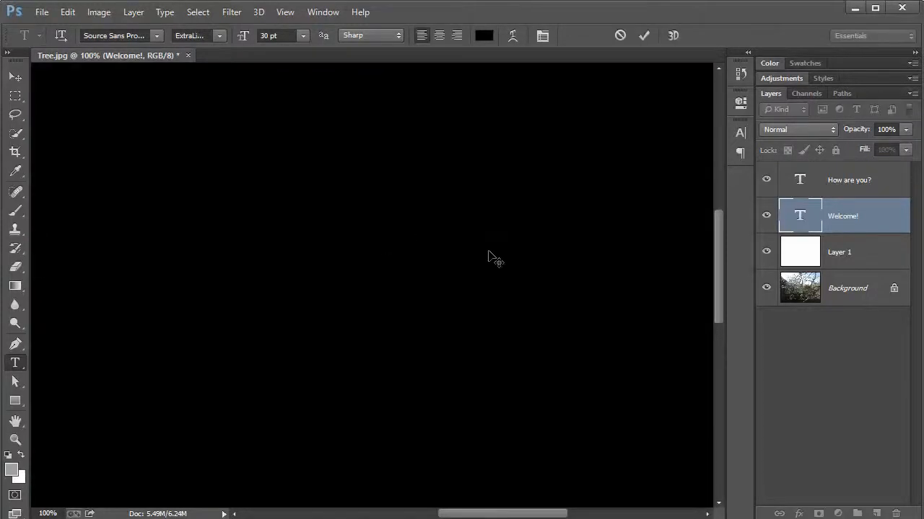
{"action": "left_click", "coordinate": [393, 251]}
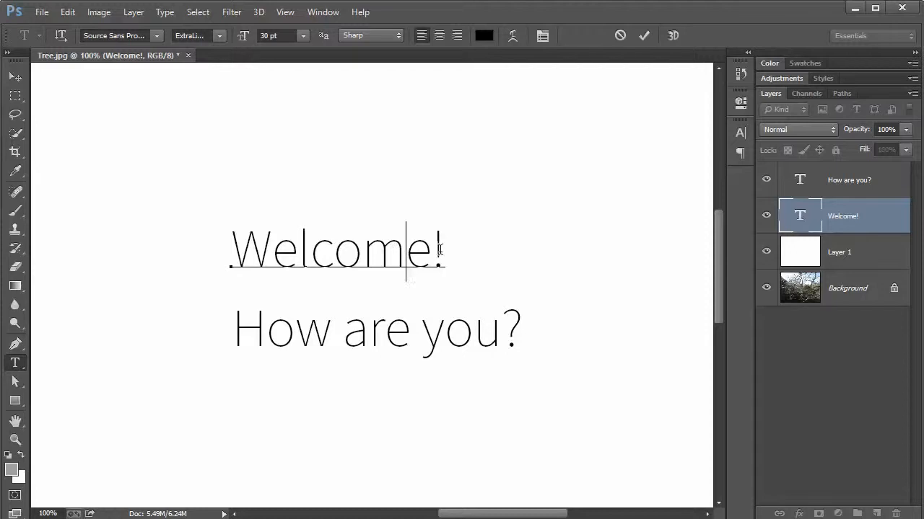
{"action": "left_click_drag", "start_coordinate": [444, 249], "coordinate": [231, 249]}
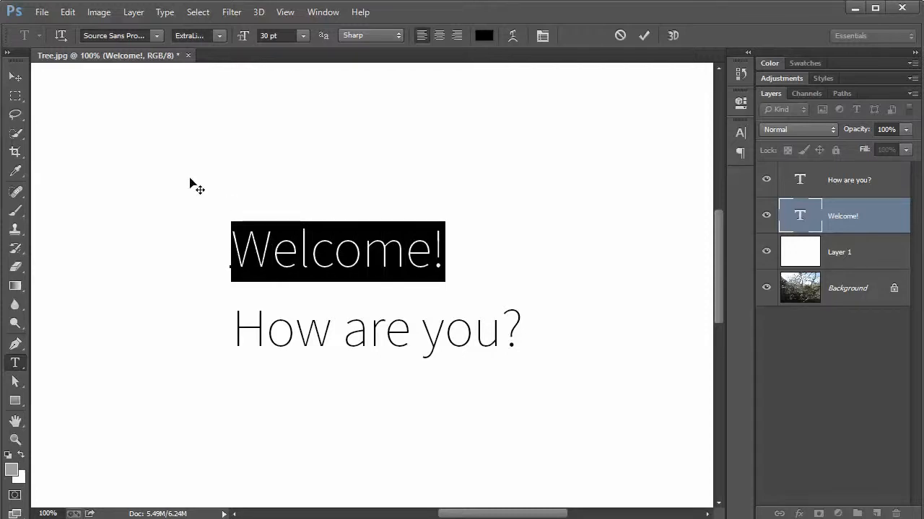
{"action": "left_click", "coordinate": [303, 35]}
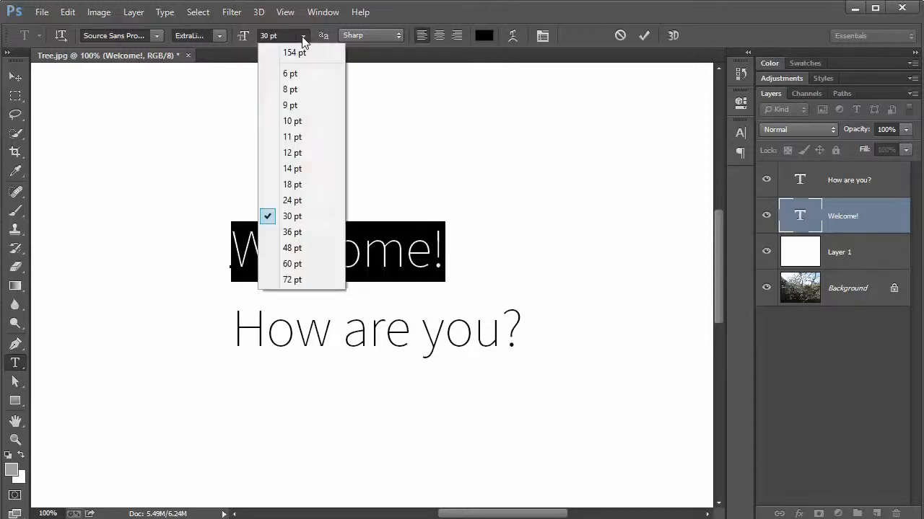
{"action": "left_click", "coordinate": [302, 280]}
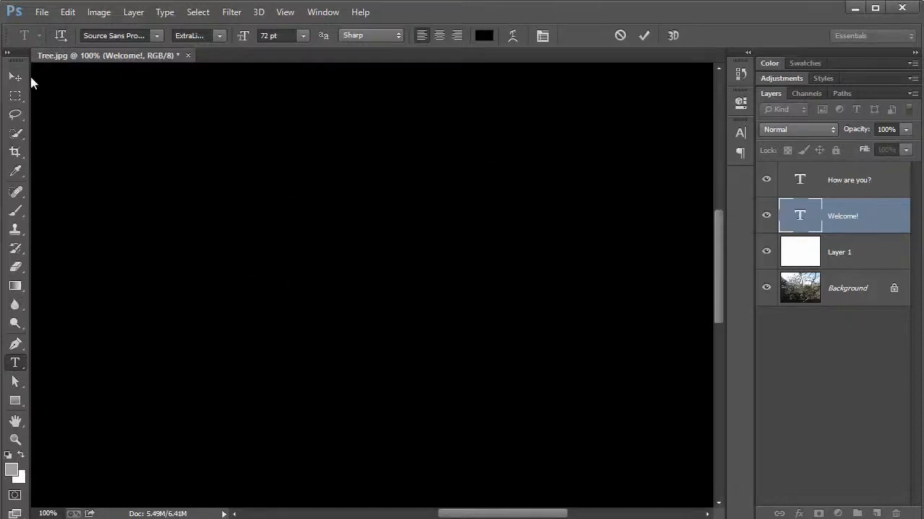
{"action": "left_click", "coordinate": [645, 36]}
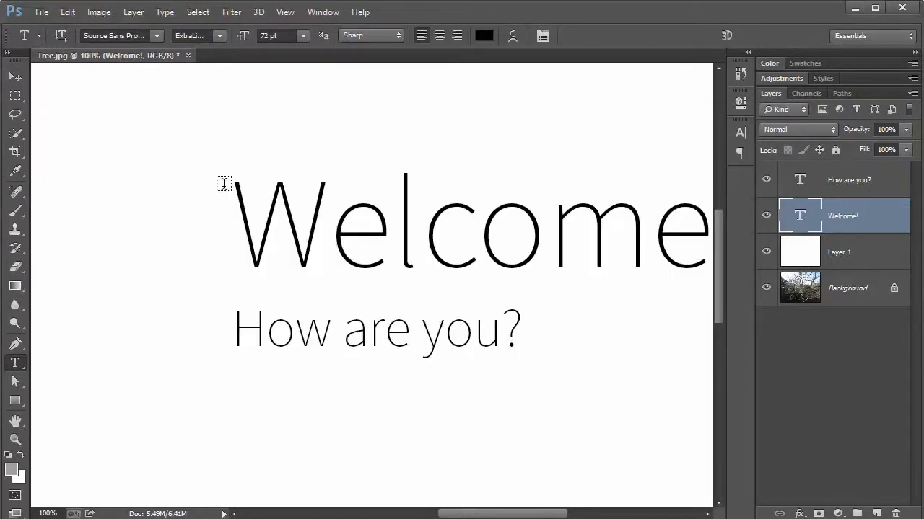
Shift the enlarged "Welcome!" left so it fits in view and place "How are you?" centred beneath it
{"action": "key", "text": "v"}
{"action": "left_click_drag", "start_coordinate": [500, 232], "coordinate": [342, 249]}
{"action": "left_click_drag", "start_coordinate": [342, 323], "coordinate": [388, 339]}
{"action": "left_click_drag", "start_coordinate": [384, 262], "coordinate": [404, 260]}
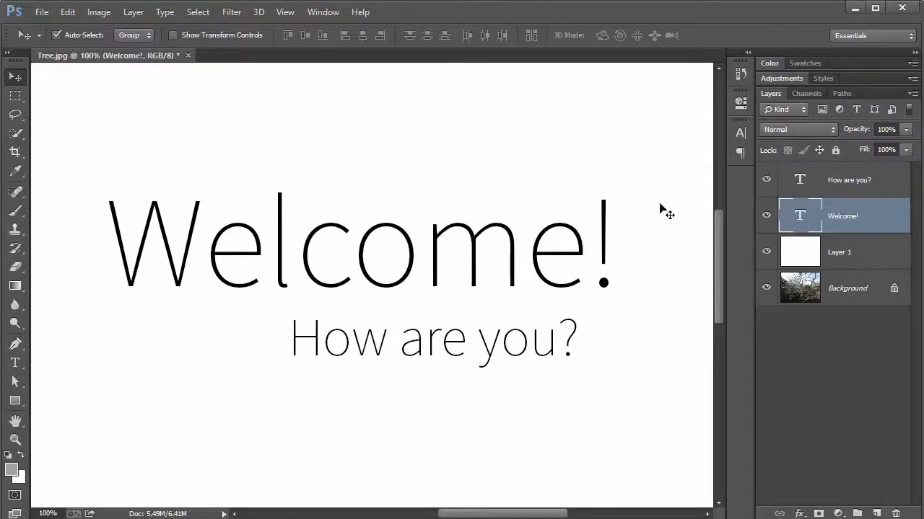
{"action": "left_click", "coordinate": [839, 183]}
{"action": "left_click_drag", "start_coordinate": [514, 357], "coordinate": [428, 358]}
Move "Welcome!" to the upper part of the canvas and bring "How are you?" up beneath its left half
{"action": "left_click", "coordinate": [844, 214]}
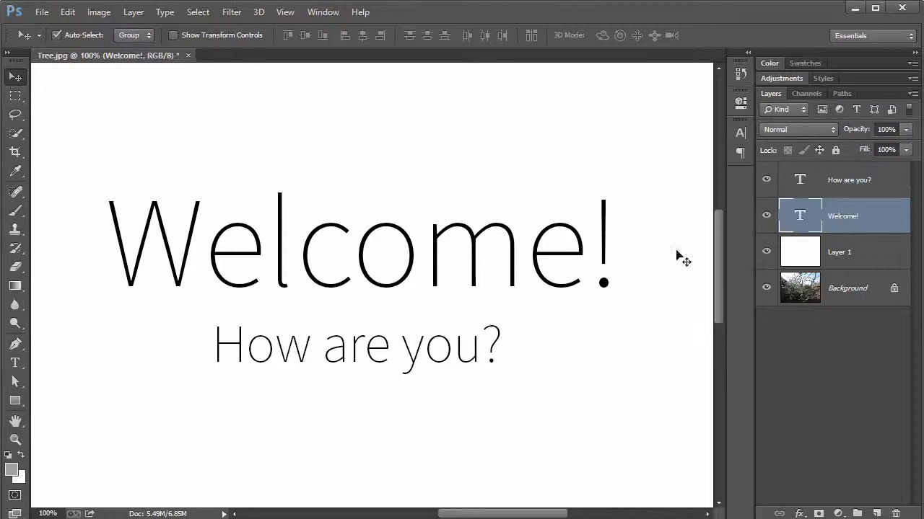
{"action": "left_click", "coordinate": [56, 35]}
{"action": "left_click_drag", "start_coordinate": [352, 253], "coordinate": [364, 172]}
{"action": "left_click_drag", "start_coordinate": [355, 353], "coordinate": [283, 285]}
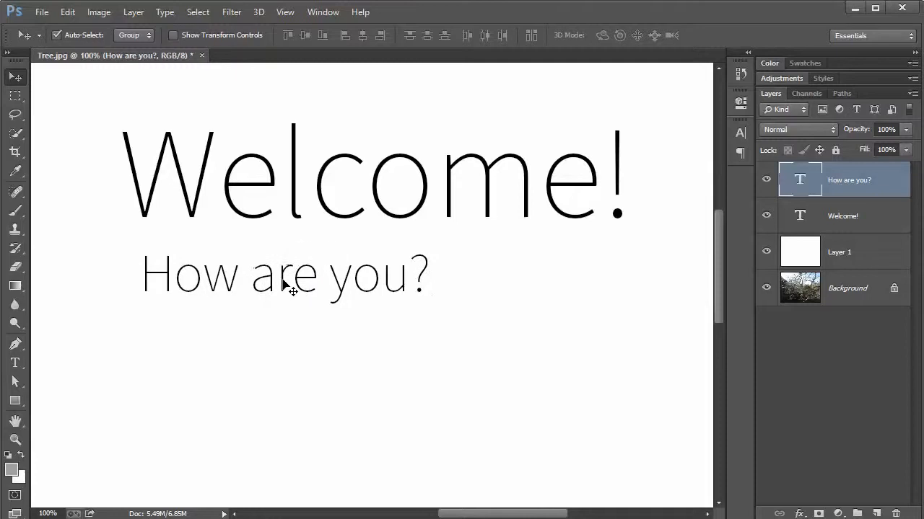